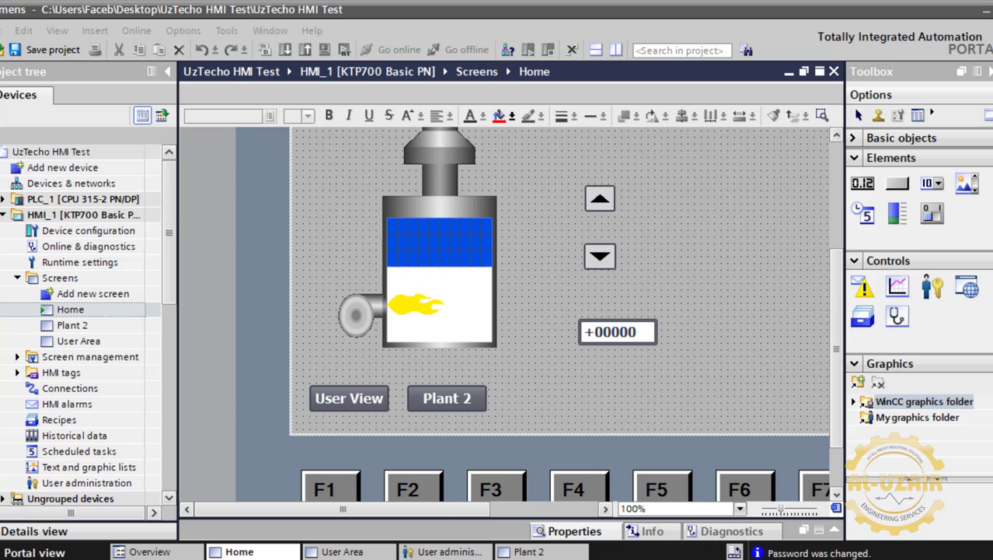
Place User view_1 on the User Area screen, with User, Password, Group and Logoff time columns.
{"action": "double_click", "coordinate": [89, 342]}
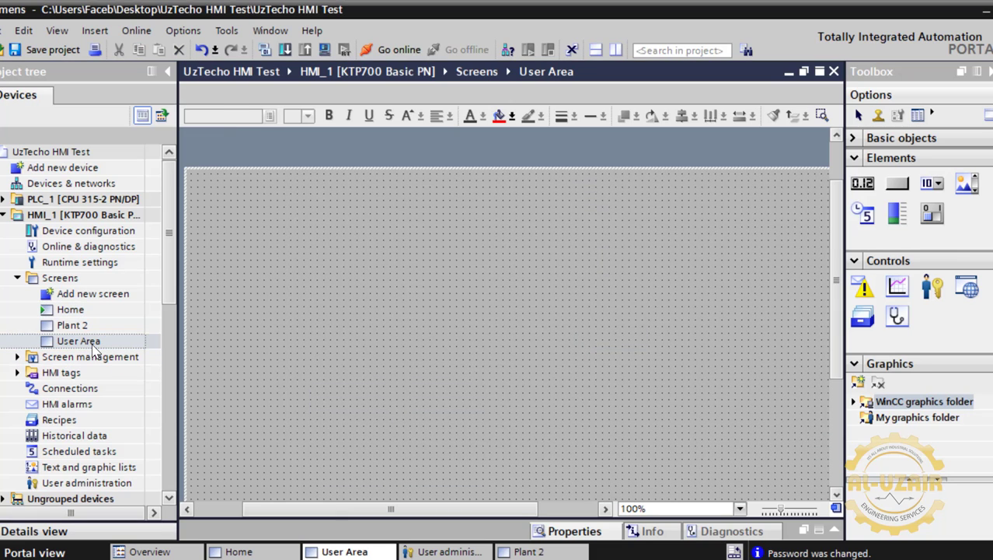
{"action": "left_click", "coordinate": [932, 286]}
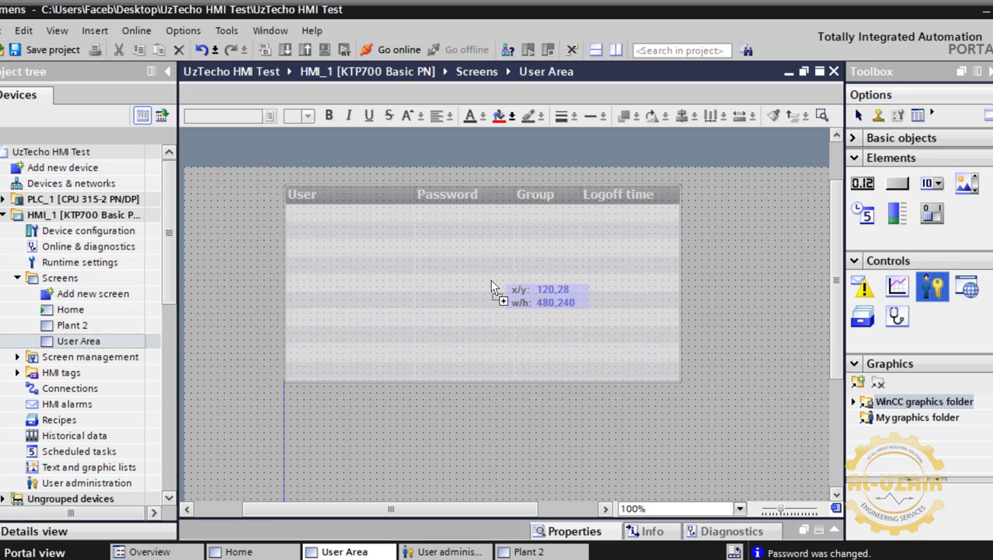
{"action": "left_click", "coordinate": [491, 279]}
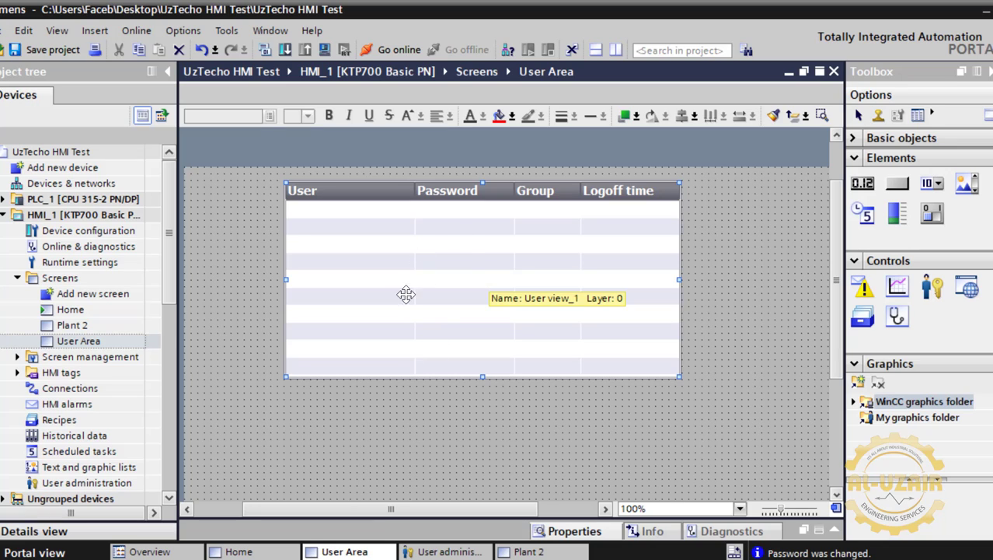
{"action": "left_click", "coordinate": [474, 403]}
Add two side-by-side buttons under the user table, labelled 'Log In' and 'Log Out'.
{"action": "left_click", "coordinate": [897, 187]}
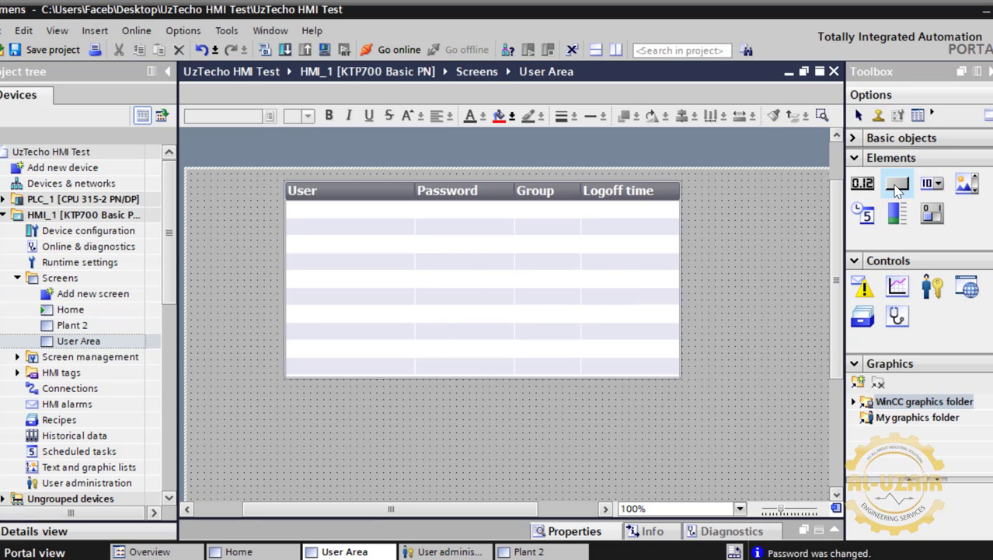
{"action": "left_click", "coordinate": [404, 430]}
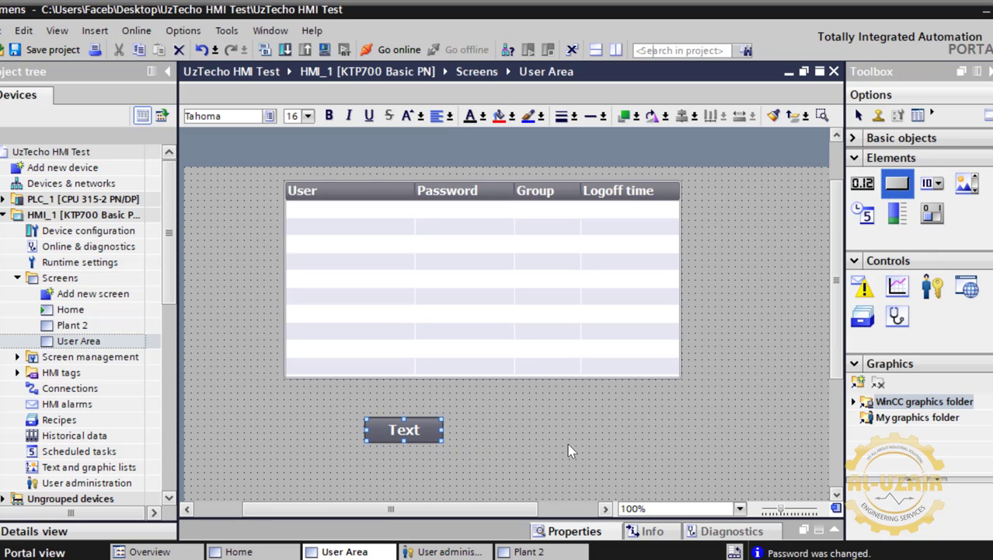
{"action": "left_click", "coordinate": [537, 429]}
{"action": "double_click", "coordinate": [419, 430]}
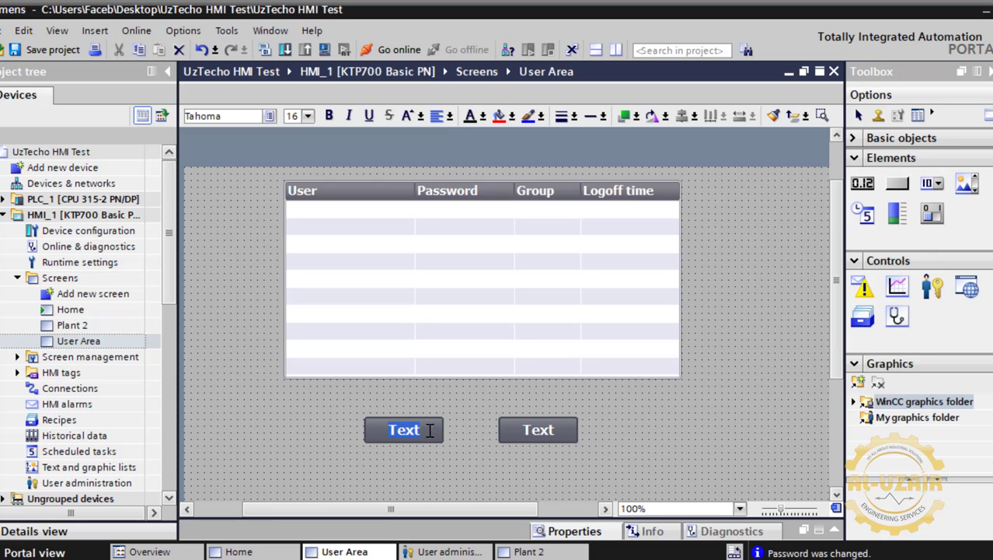
{"action": "type", "text": "Log In"}
{"action": "double_click", "coordinate": [538, 430]}
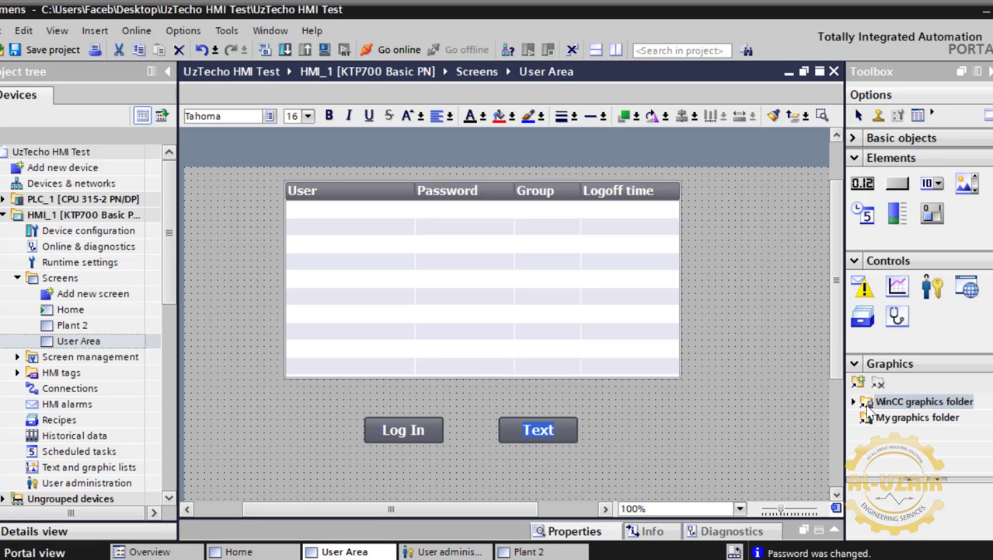
{"action": "type", "text": "Log Ou"}
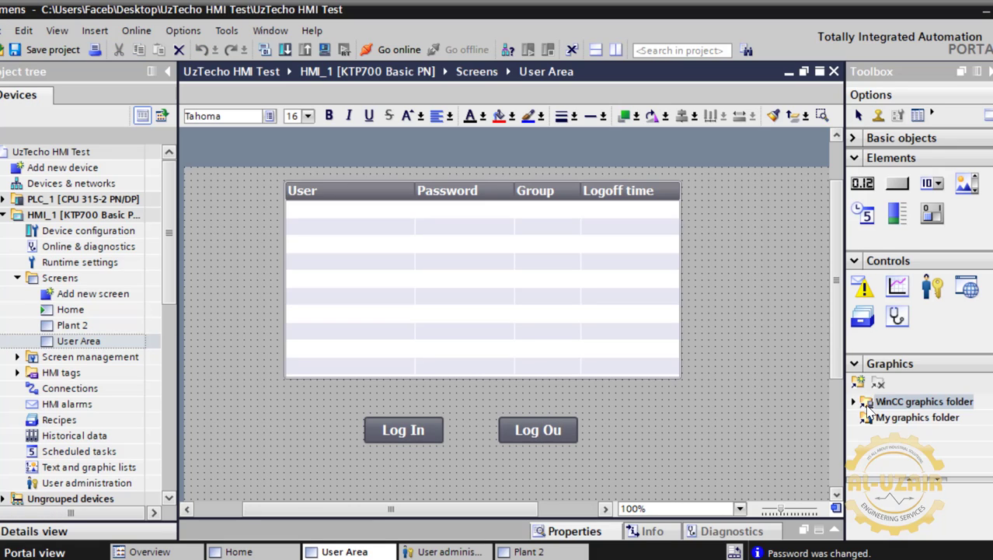
{"action": "type", "text": "t"}
{"action": "scroll", "coordinate": [755, 423], "scroll_direction": "down", "scroll_amount": 2}
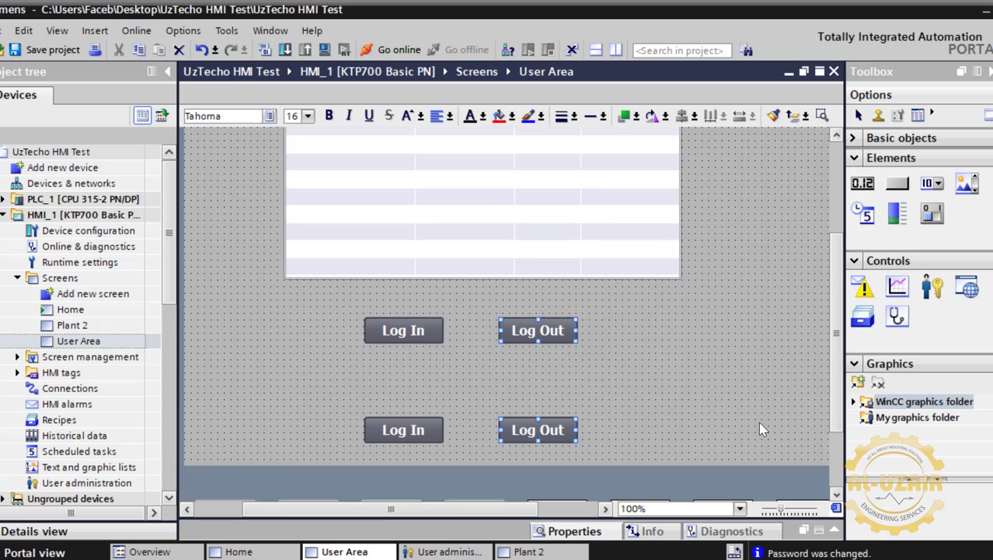
{"action": "left_click", "coordinate": [387, 337]}
Assign the ShowLogonDialog function to the Log In button's Click event.
{"action": "left_click", "coordinate": [833, 530]}
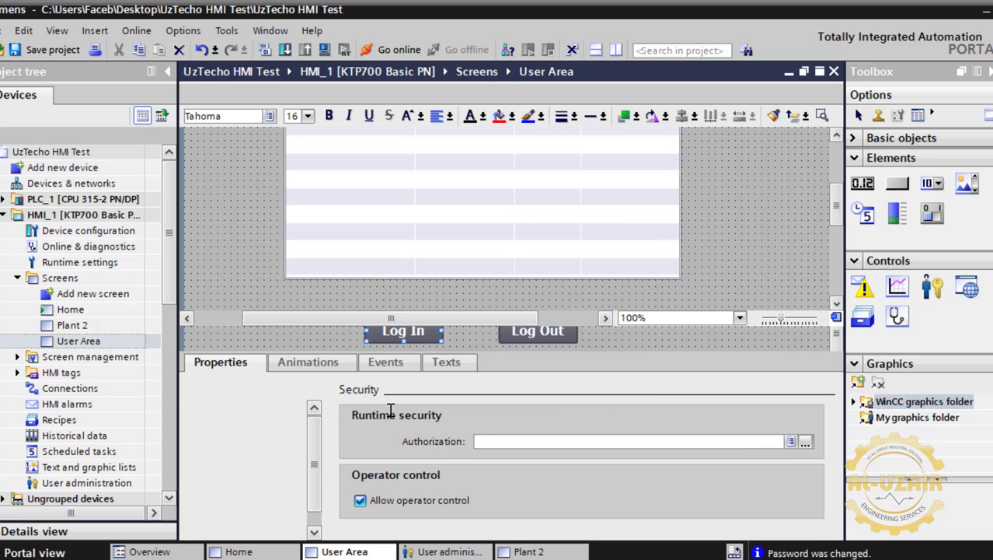
{"action": "left_click", "coordinate": [386, 362]}
{"action": "left_click", "coordinate": [410, 424]}
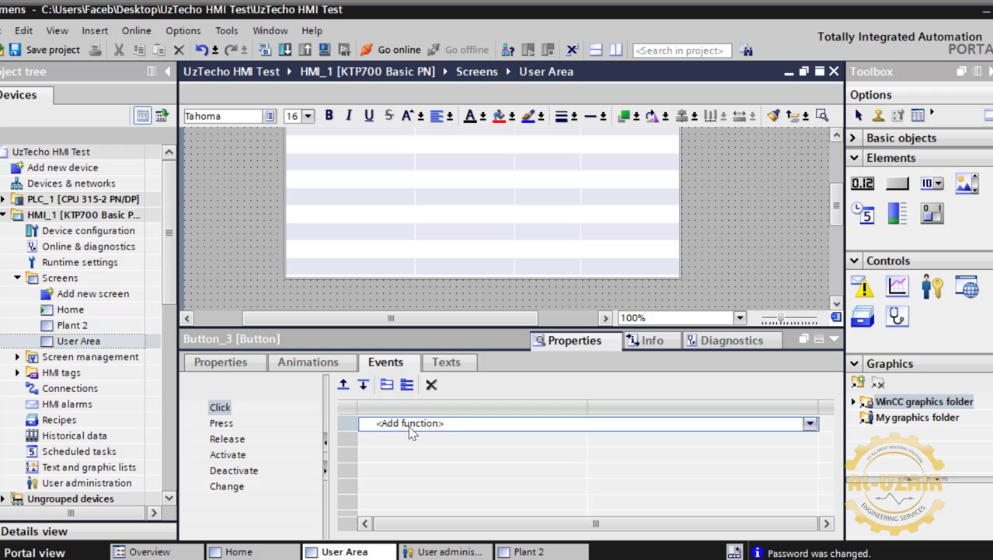
{"action": "type", "text": "show"}
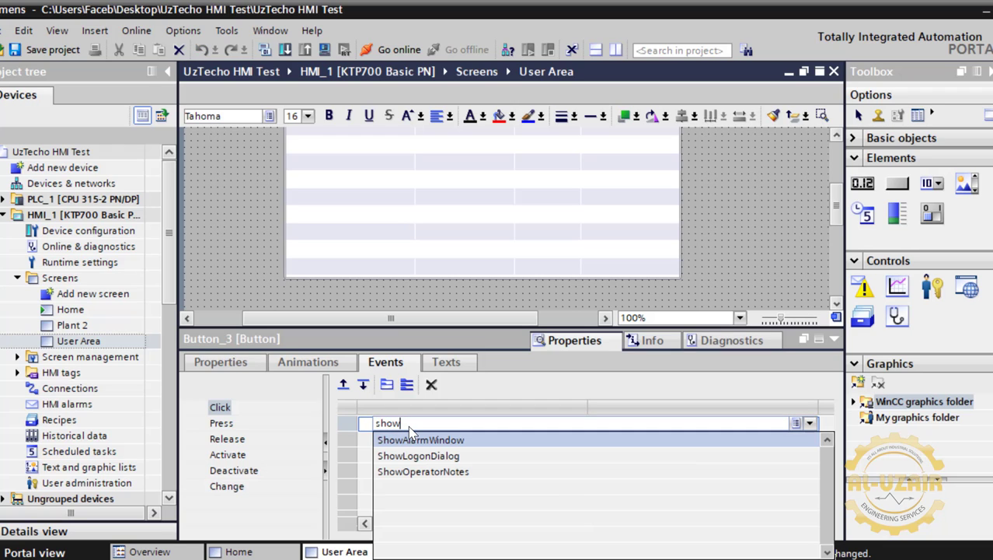
{"action": "left_click", "coordinate": [418, 456]}
{"action": "left_click", "coordinate": [834, 339]}
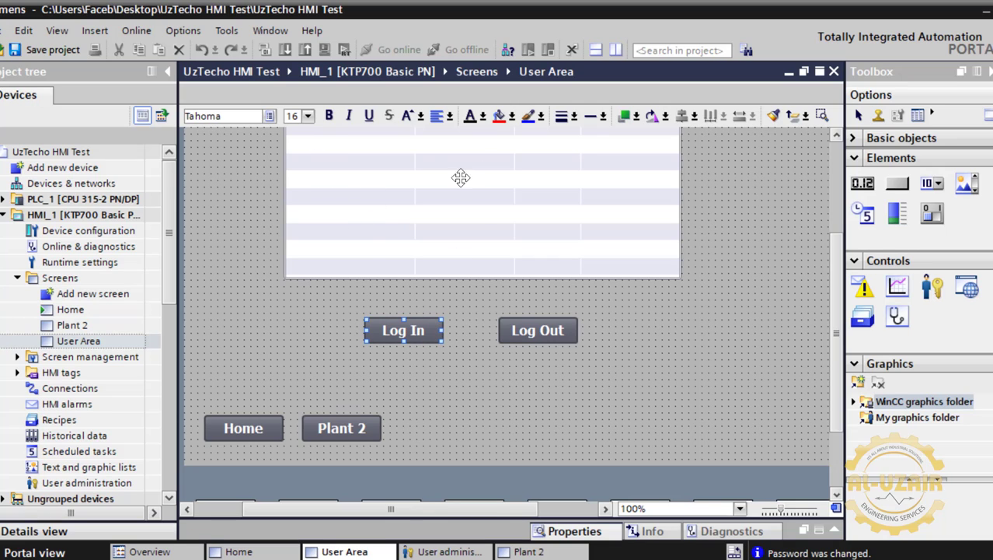
Assign the Logoff function to the Log Out button's Click event.
{"action": "left_click", "coordinate": [522, 330]}
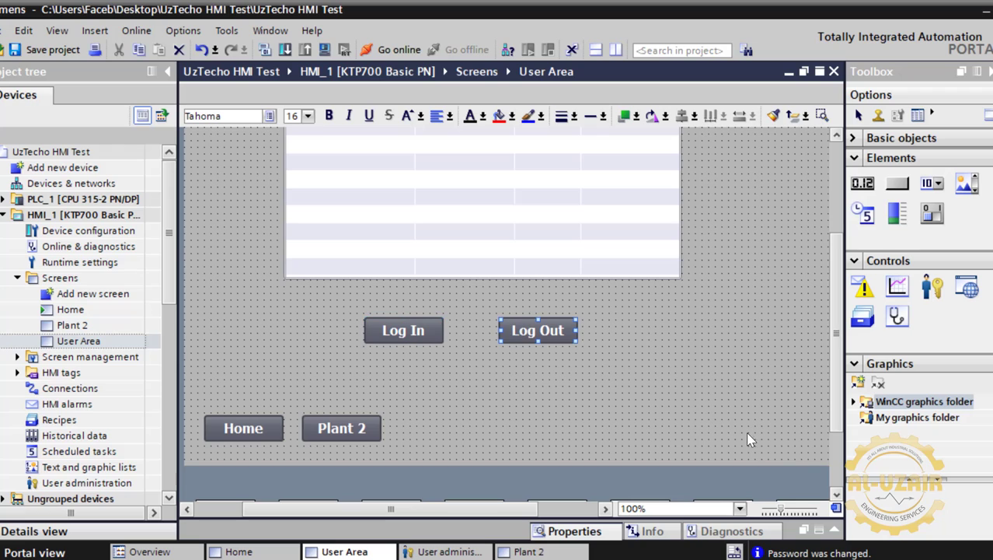
{"action": "left_click", "coordinate": [834, 530]}
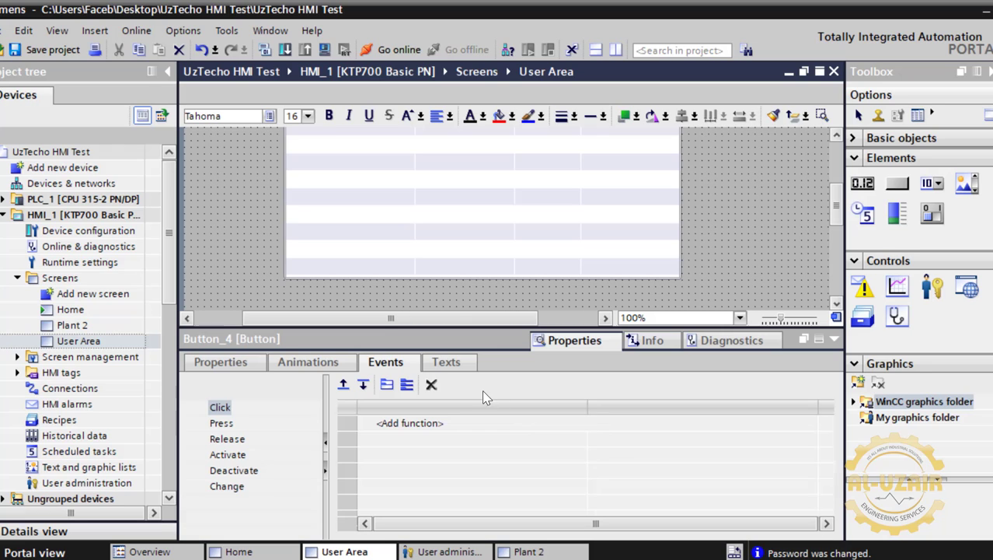
{"action": "left_click", "coordinate": [445, 423]}
{"action": "type", "text": "log"}
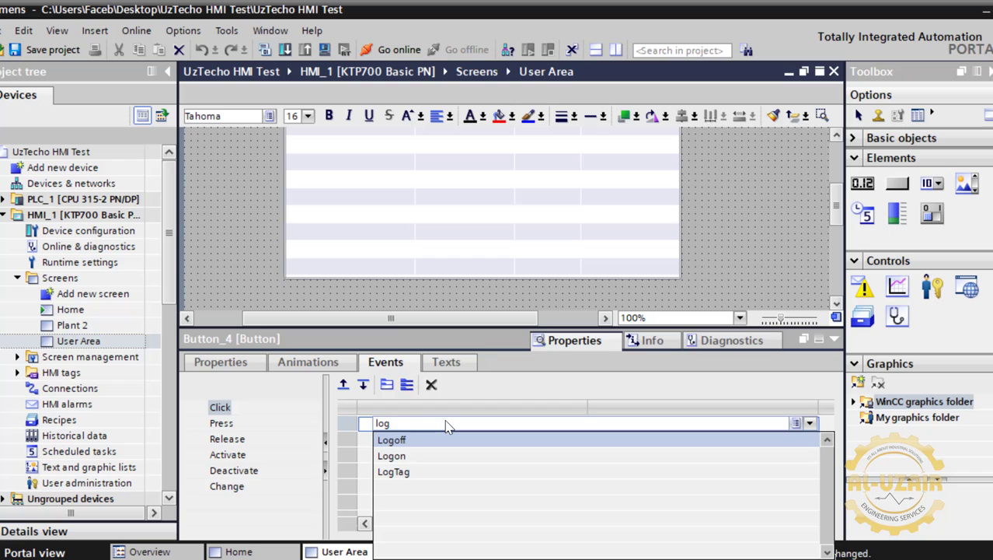
{"action": "left_click", "coordinate": [404, 441]}
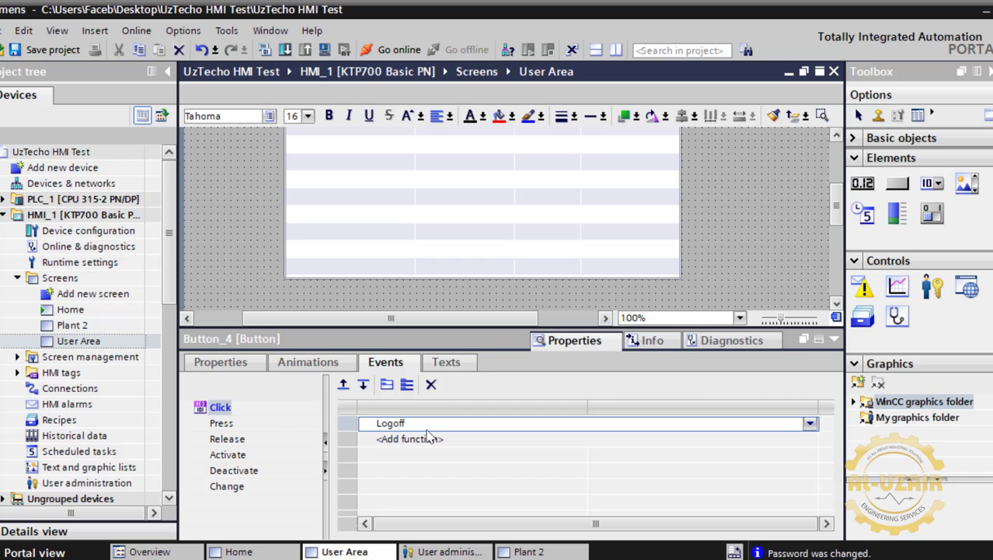
{"action": "left_click", "coordinate": [833, 340]}
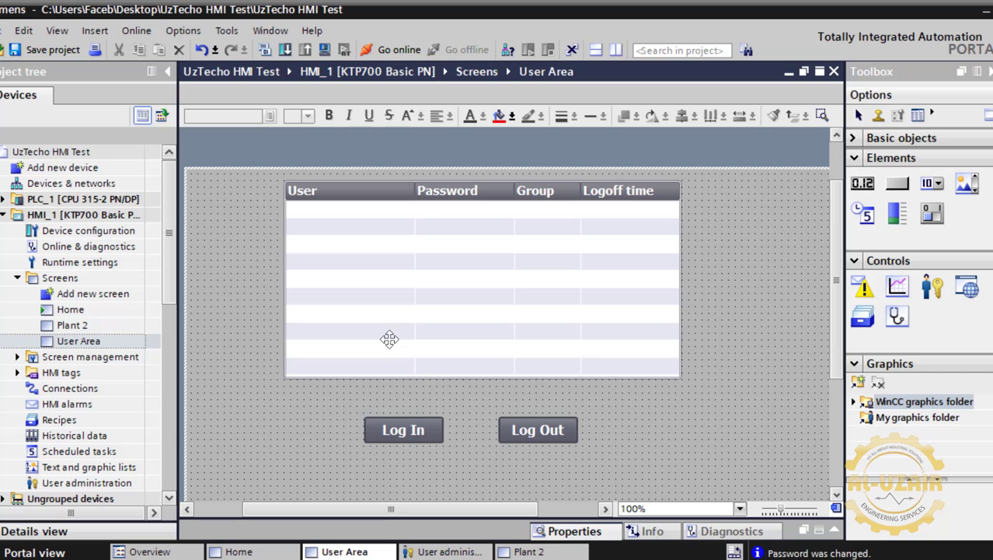
Review the Administrator and Users groups' authorizations in User administration, then return to the Home screen.
{"action": "left_click", "coordinate": [439, 553]}
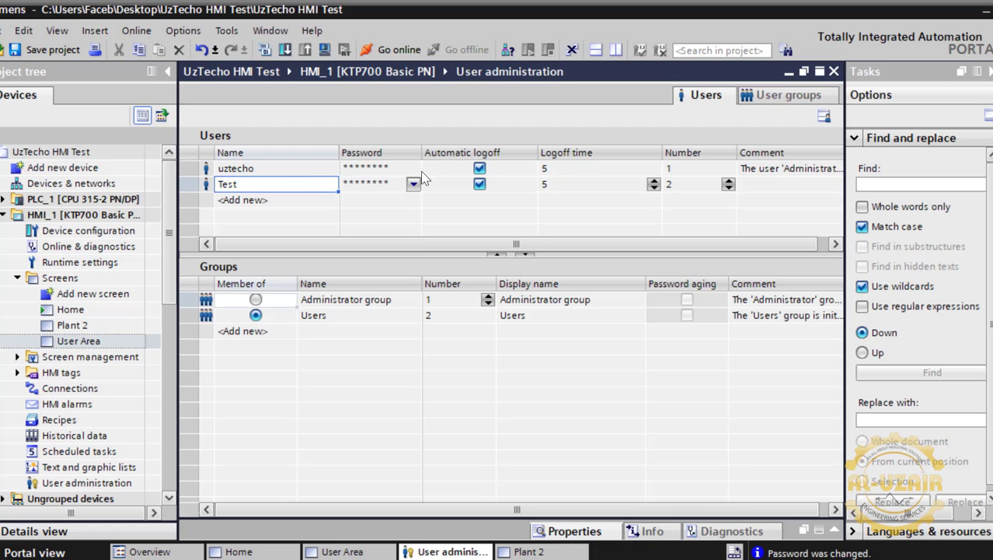
{"action": "left_click", "coordinate": [804, 102]}
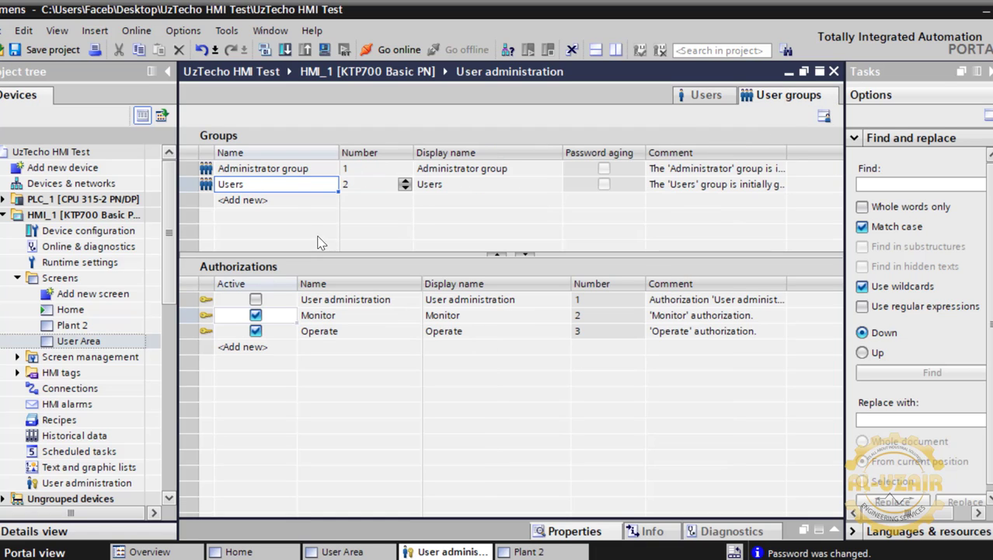
{"action": "left_click", "coordinate": [273, 171]}
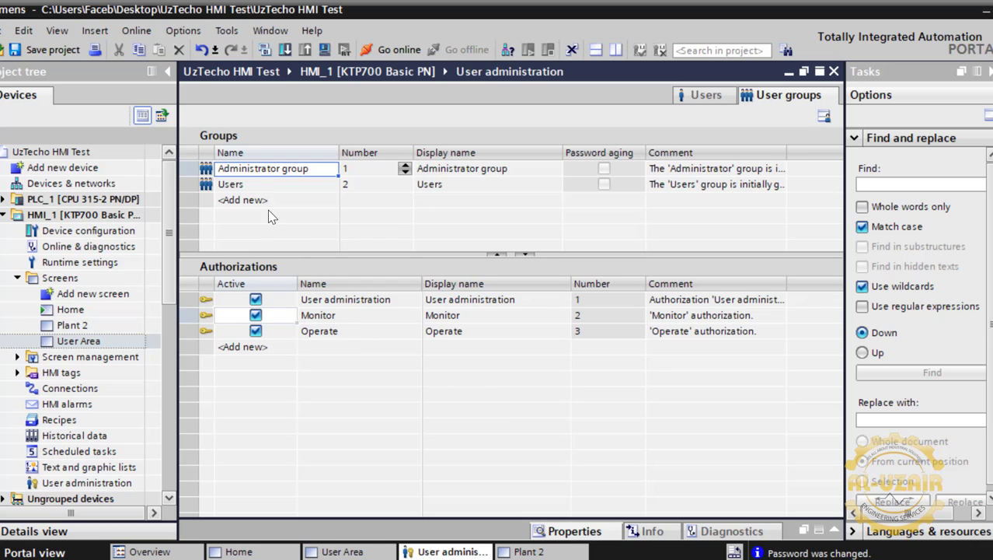
{"action": "left_click", "coordinate": [260, 187]}
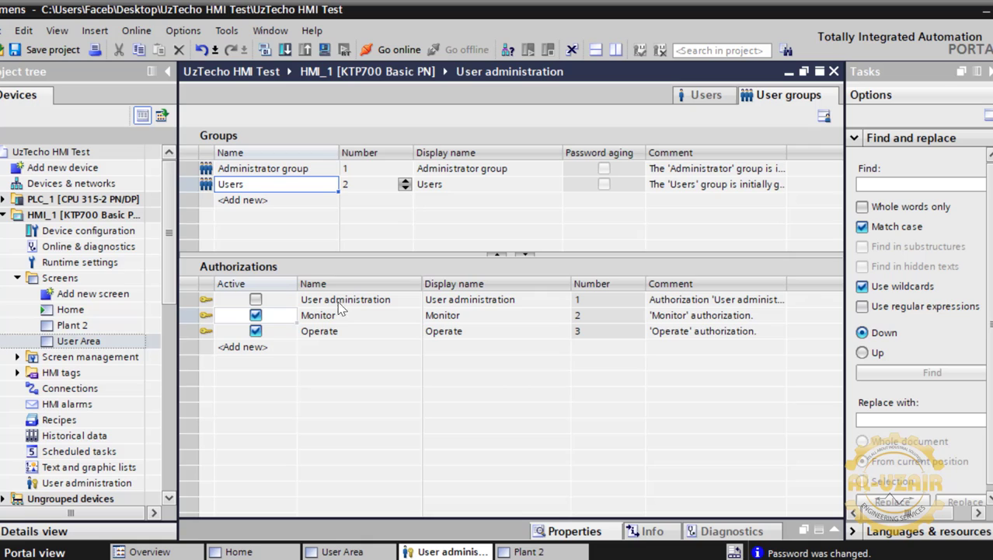
{"action": "left_click", "coordinate": [696, 97]}
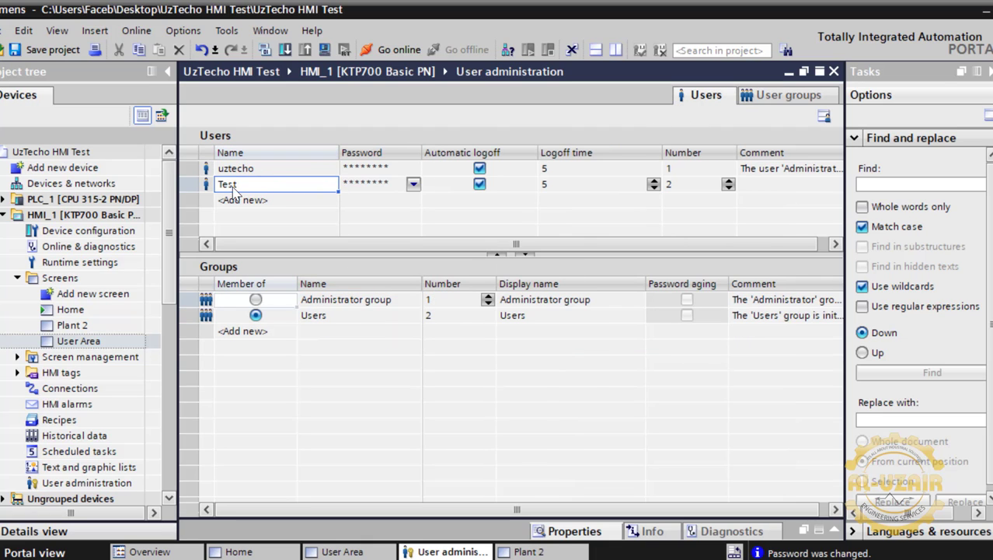
{"action": "left_click", "coordinate": [256, 551]}
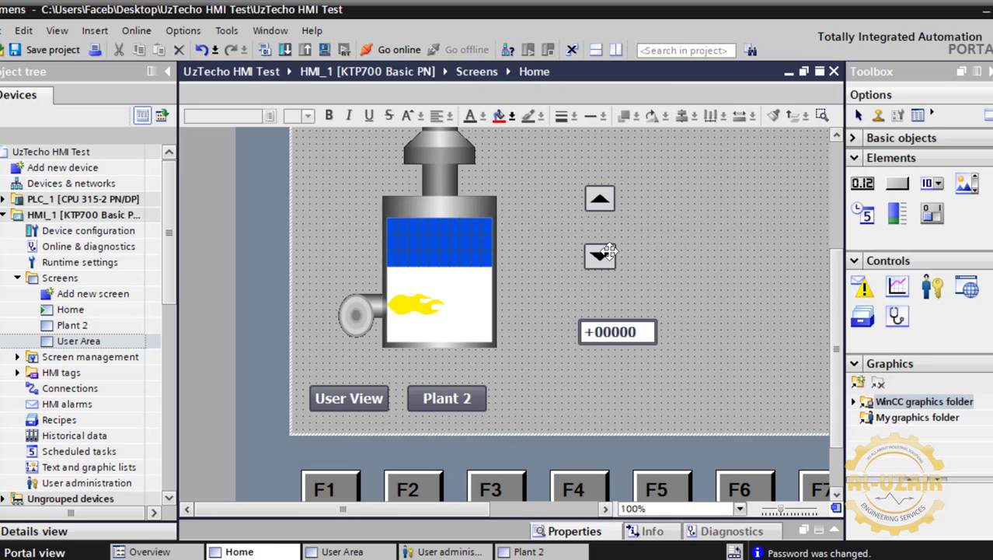
Make the down-arrow button (Button_4) require the Operate authorization under runtime security.
{"action": "left_click", "coordinate": [600, 256]}
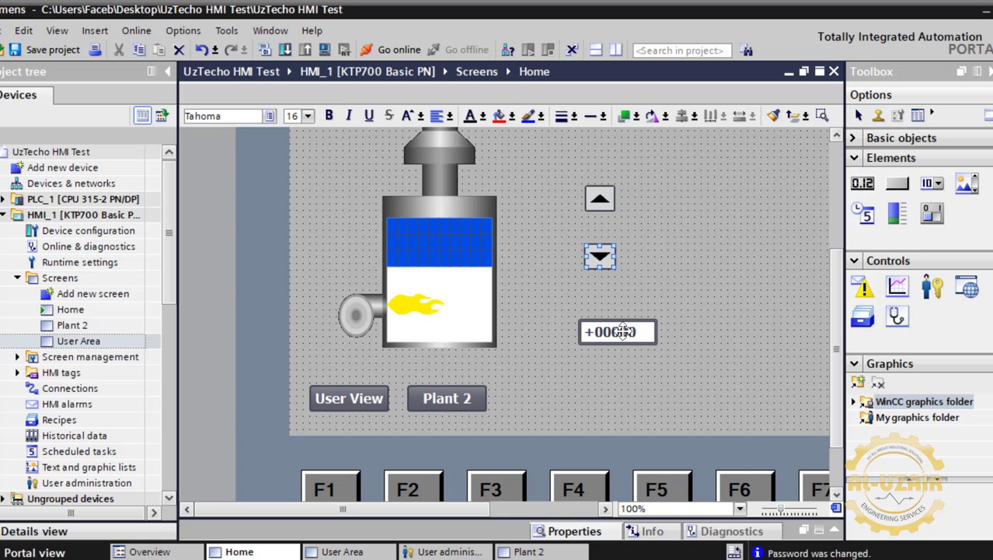
{"action": "left_click", "coordinate": [834, 531]}
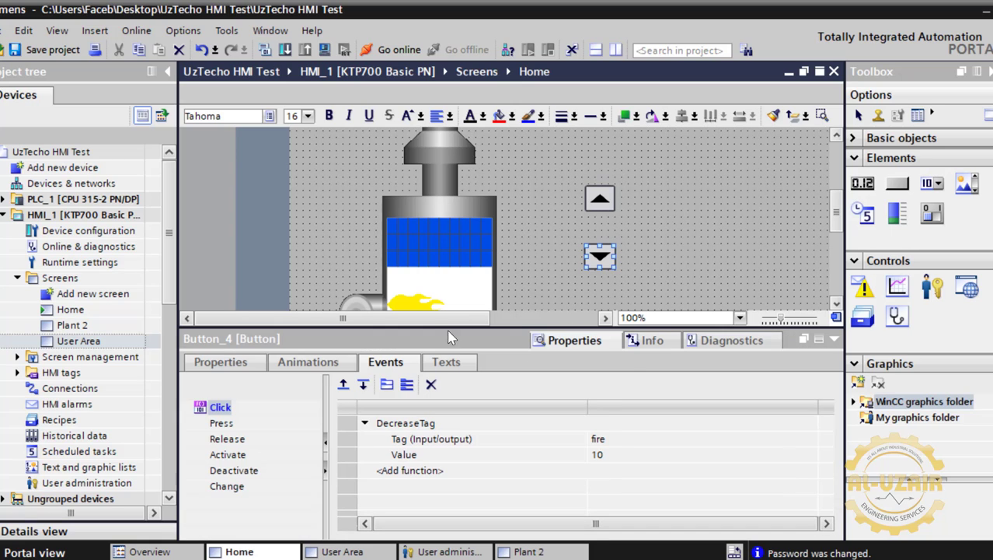
{"action": "left_click", "coordinate": [238, 368]}
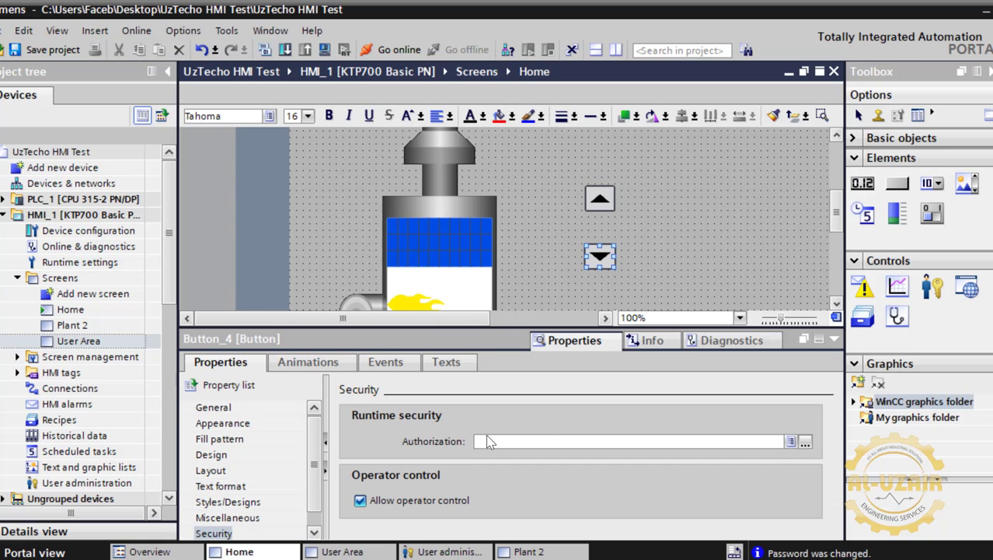
{"action": "left_click", "coordinate": [791, 442]}
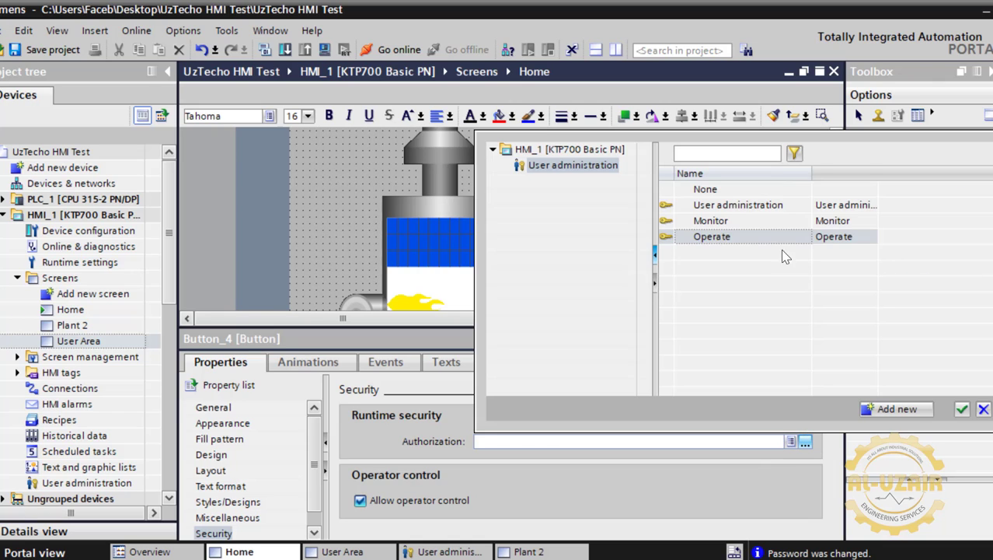
{"action": "left_click", "coordinate": [724, 236]}
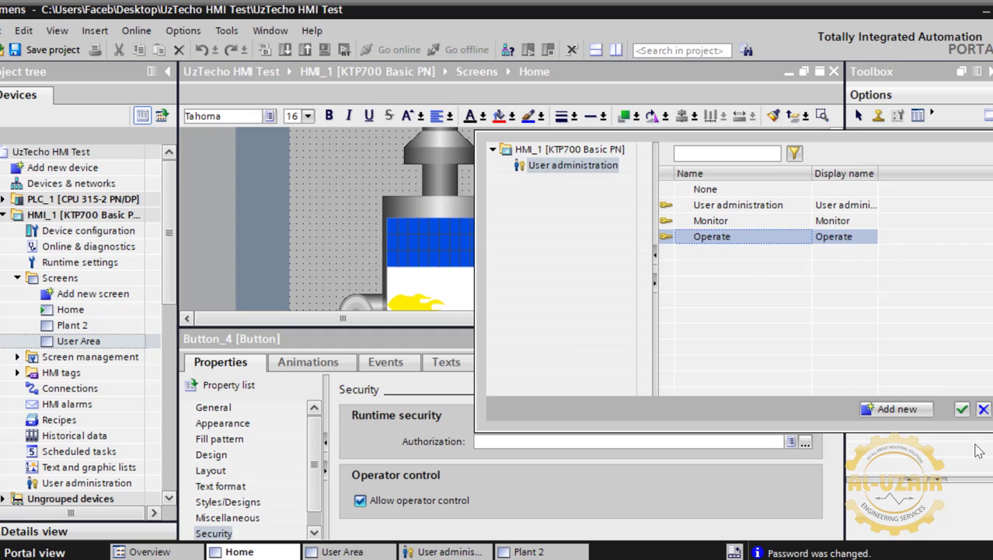
{"action": "left_click", "coordinate": [962, 409]}
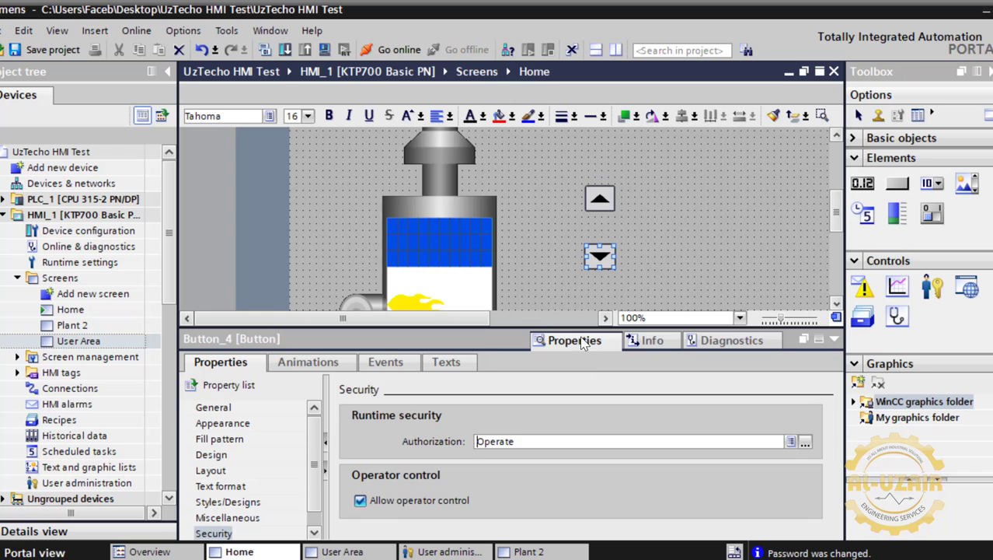
Compile the HMI_1 software with rebuild all, finishing with 0 errors and 0 warnings.
{"action": "left_click", "coordinate": [837, 342]}
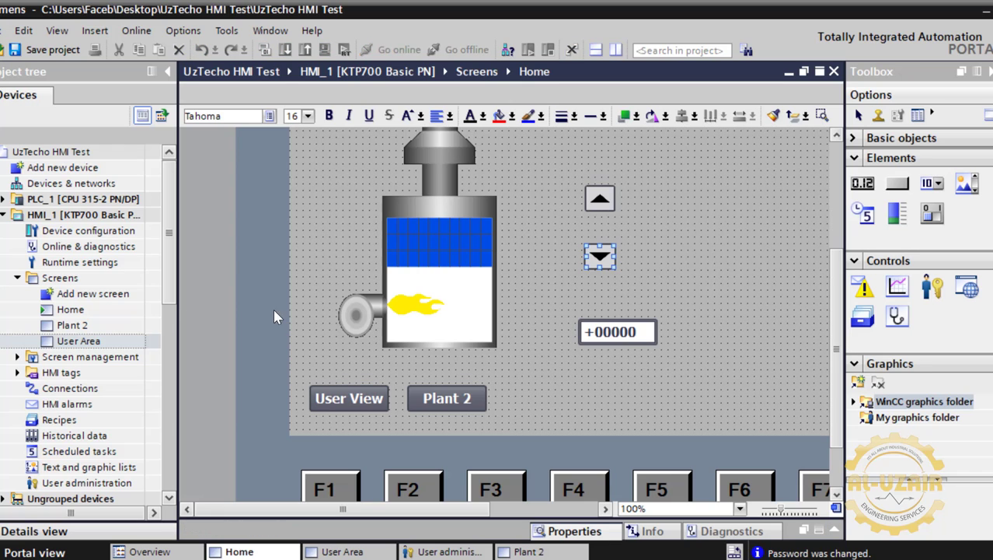
{"action": "right_click", "coordinate": [75, 215]}
{"action": "mouse_move", "coordinate": [171, 398]}
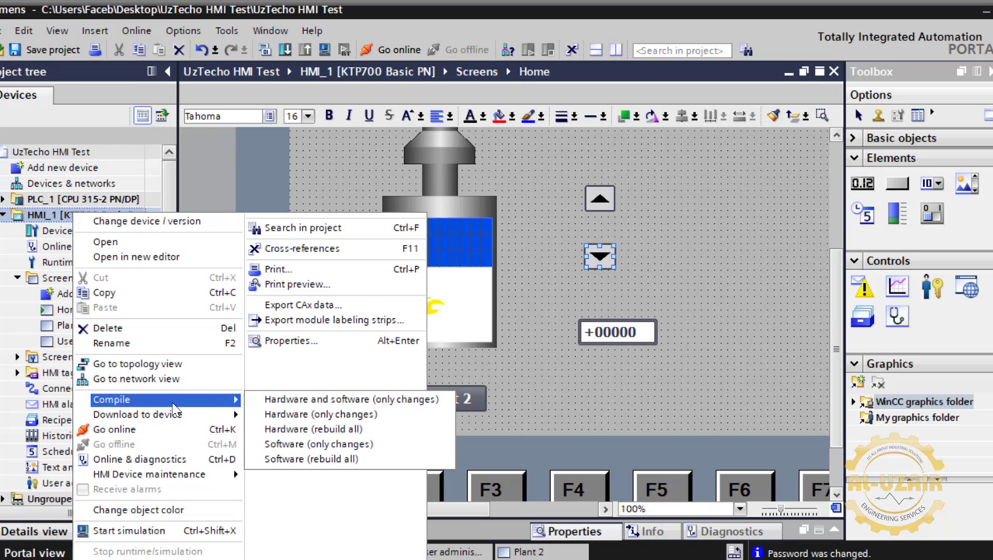
{"action": "left_click", "coordinate": [342, 459]}
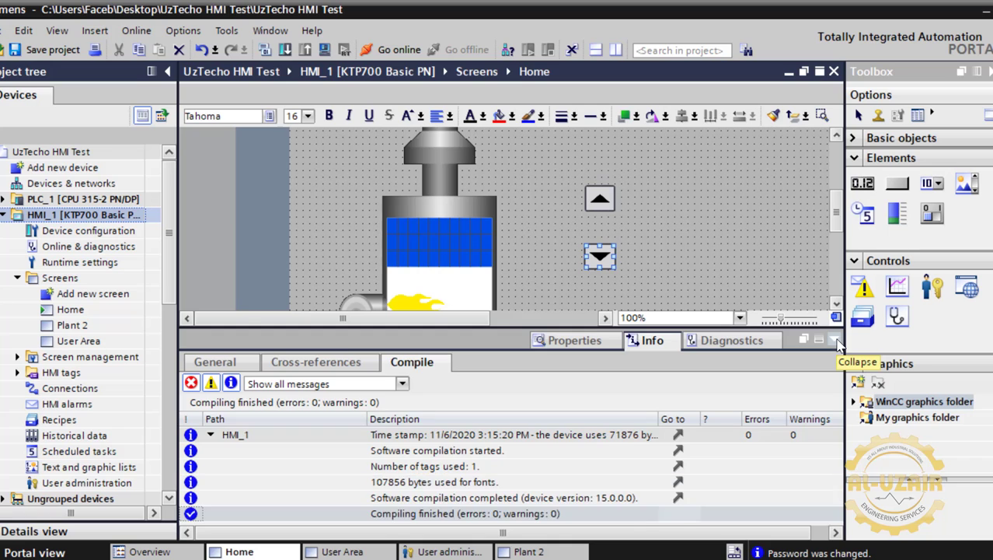
{"action": "left_click", "coordinate": [835, 339]}
Start the runtime simulation of HMI_1 to show the Home screen.
{"action": "right_click", "coordinate": [81, 215]}
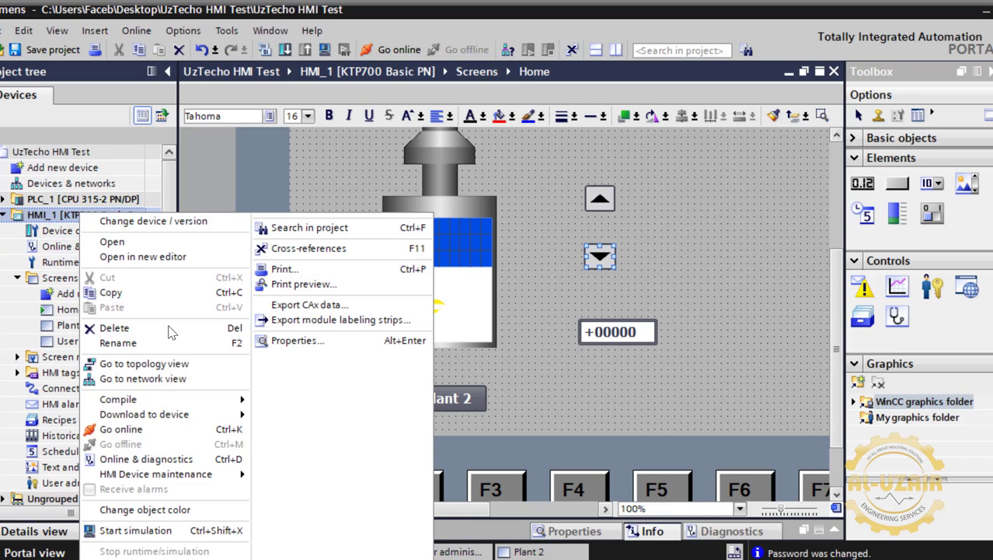
{"action": "mouse_move", "coordinate": [179, 414]}
{"action": "left_click", "coordinate": [194, 530]}
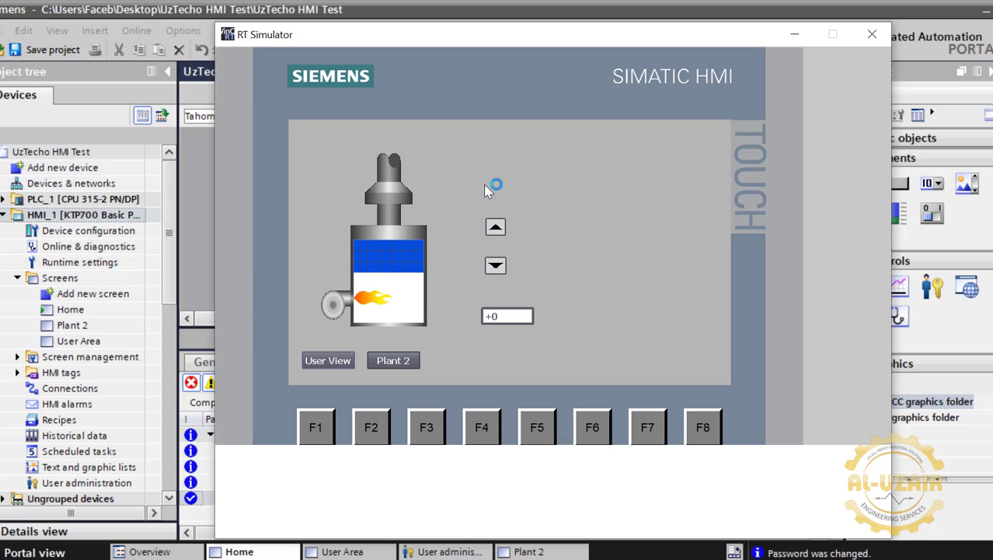
Raise the tank value to +60 with the up arrow.
{"action": "left_click", "coordinate": [495, 230]}
{"action": "left_click", "coordinate": [495, 228]}
{"action": "left_click", "coordinate": [495, 228]}
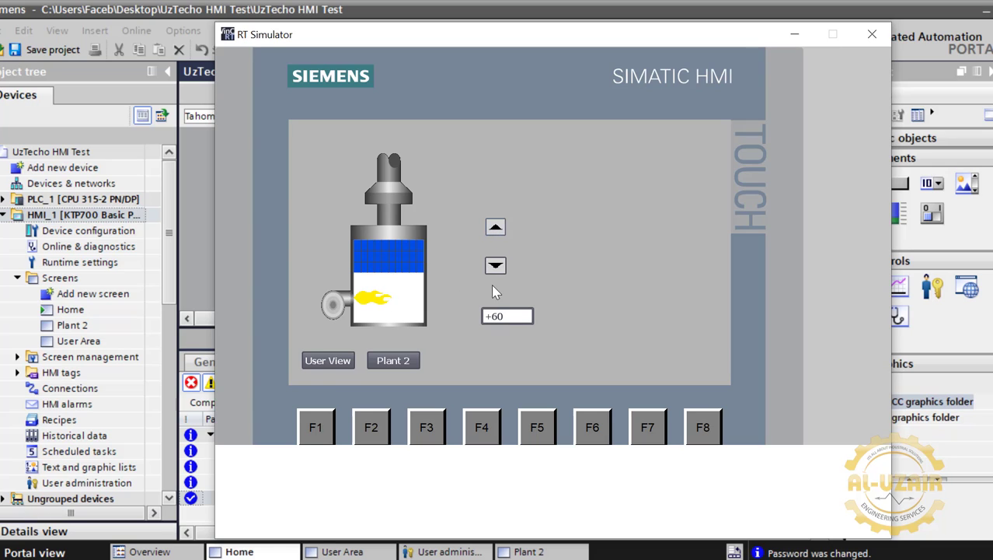
Confirm the down arrow asks for a login, dismiss the prompt, and go to User View.
{"action": "left_click", "coordinate": [496, 267]}
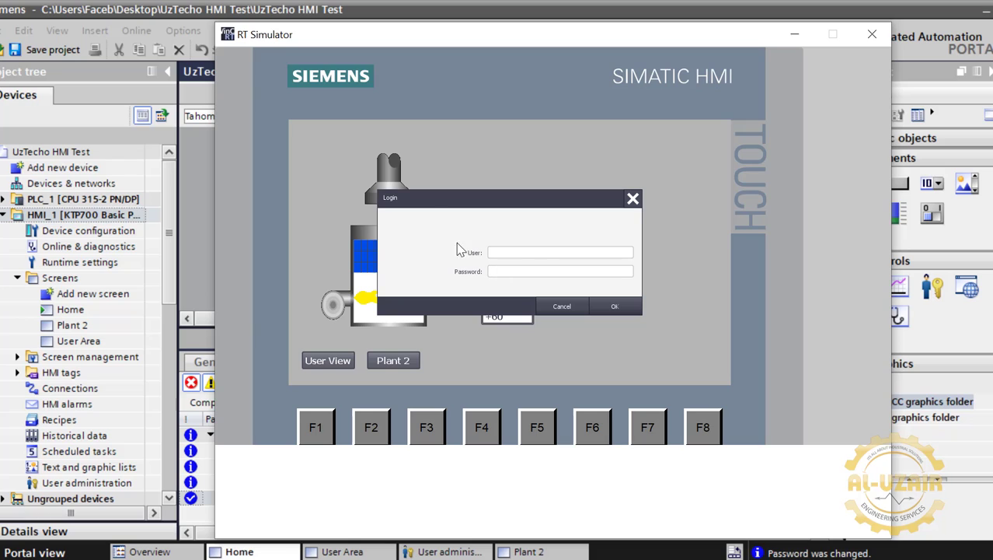
{"action": "left_click", "coordinate": [558, 308]}
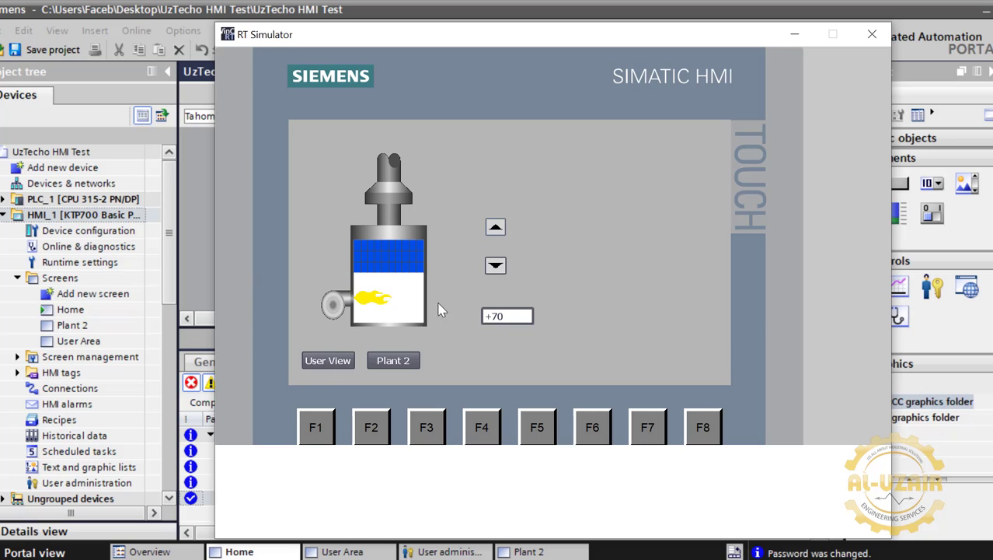
{"action": "left_click", "coordinate": [490, 272]}
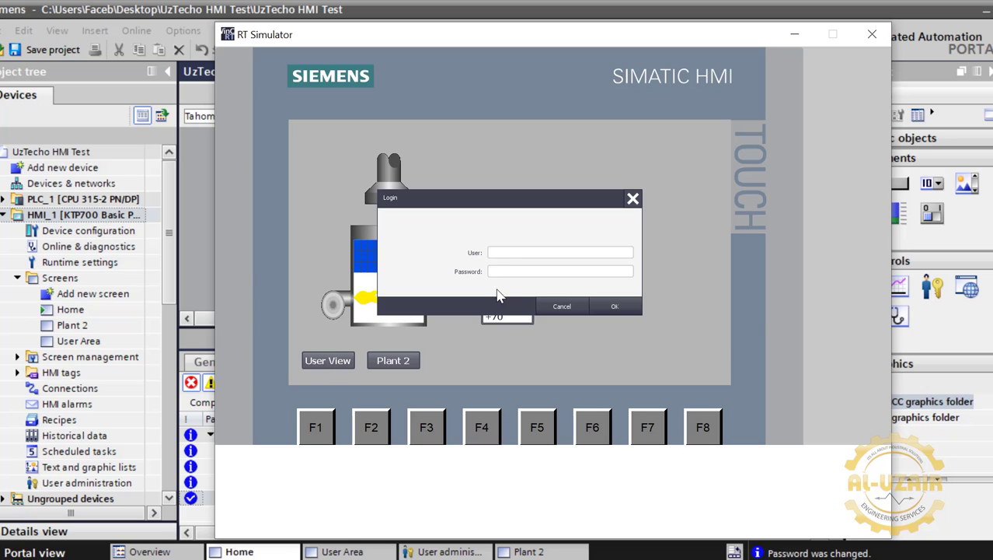
{"action": "left_click", "coordinate": [640, 199]}
{"action": "left_click", "coordinate": [326, 360]}
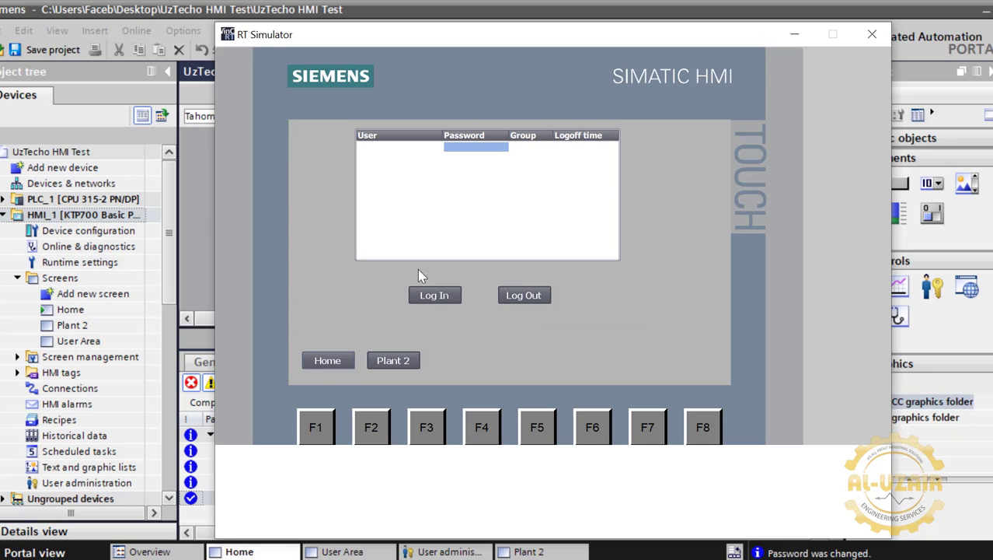
Log in as the test user, entering user name and password on the on-screen keyboard.
{"action": "left_click", "coordinate": [430, 301]}
{"action": "left_click", "coordinate": [525, 257]}
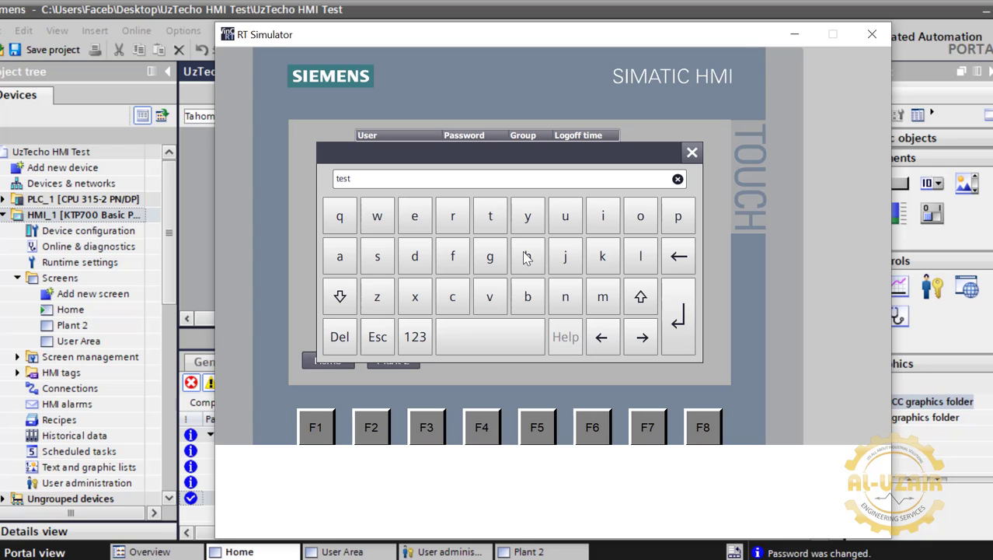
{"action": "left_click", "coordinate": [678, 311]}
{"action": "left_click", "coordinate": [508, 275]}
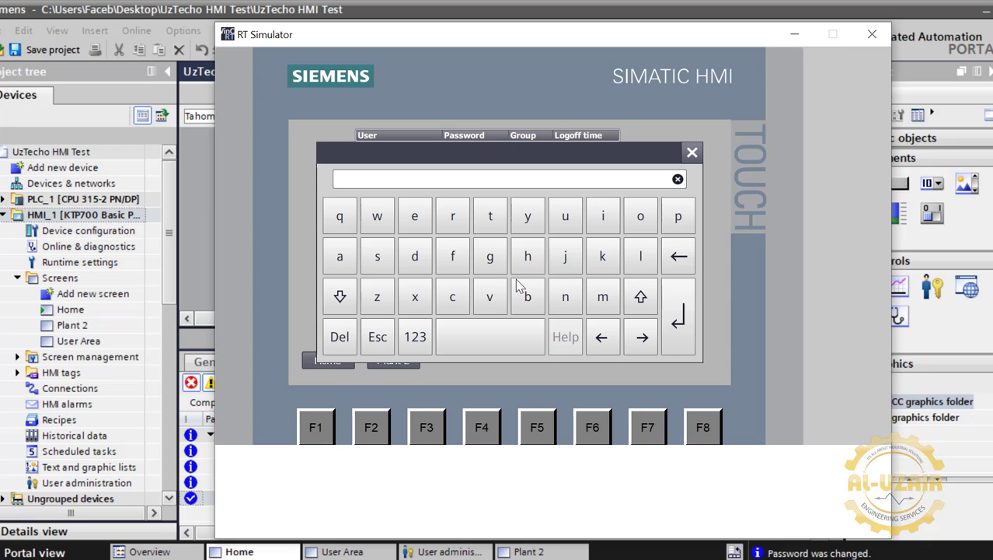
{"action": "type", "text": "********"}
{"action": "left_click", "coordinate": [676, 330]}
{"action": "left_click", "coordinate": [612, 307]}
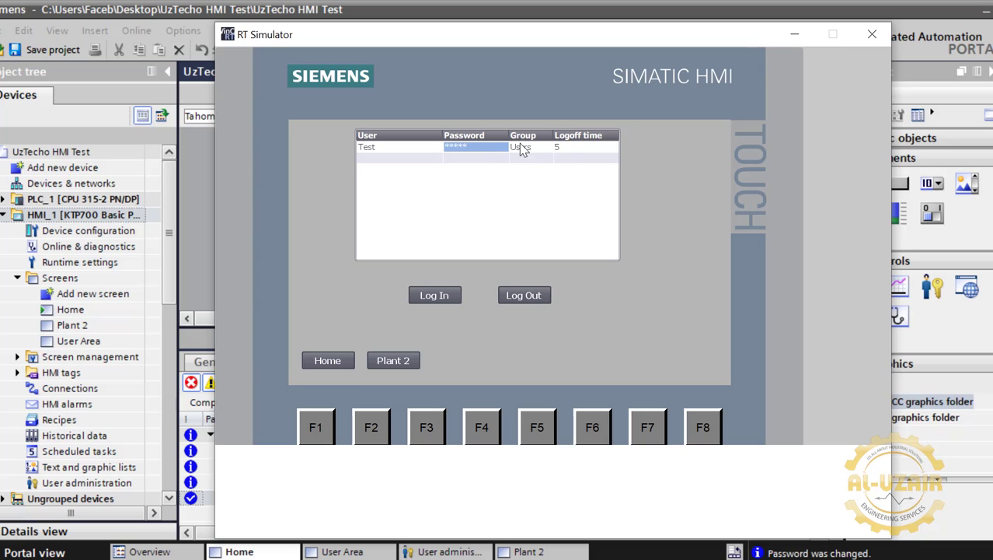
On the Home screen, lower the value to +50, raise it to +90, then lower to +70.
{"action": "left_click", "coordinate": [329, 361]}
{"action": "left_click", "coordinate": [495, 267]}
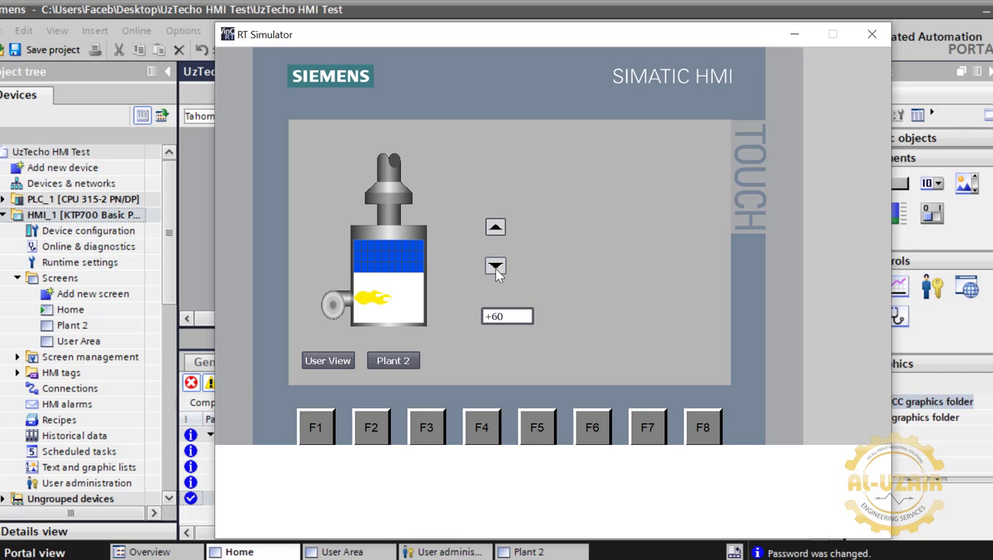
{"action": "left_click", "coordinate": [495, 266]}
{"action": "left_click", "coordinate": [497, 233]}
{"action": "left_click", "coordinate": [498, 233]}
{"action": "left_click", "coordinate": [498, 233]}
{"action": "left_click", "coordinate": [497, 233]}
{"action": "left_click", "coordinate": [497, 234]}
{"action": "left_click", "coordinate": [497, 233]}
{"action": "left_click", "coordinate": [497, 233]}
{"action": "left_click", "coordinate": [501, 265]}
{"action": "left_click", "coordinate": [501, 265]}
On the User View screen, log the test user out and reopen the login prompt.
{"action": "left_click", "coordinate": [327, 362]}
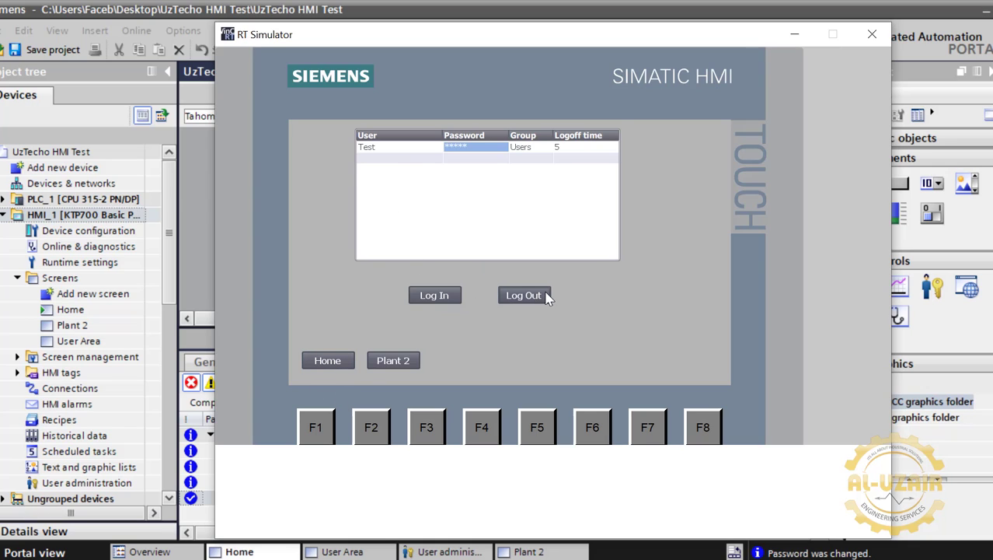
{"action": "left_click", "coordinate": [536, 295]}
{"action": "left_click", "coordinate": [419, 148]}
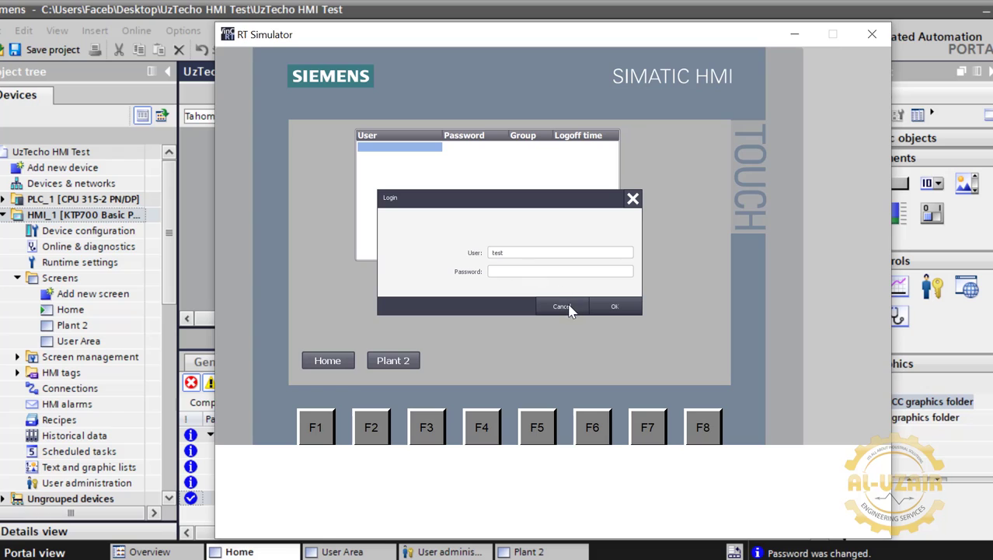
Enter the administrator user name and password in the Login dialog via the on-screen keyboard.
{"action": "left_click", "coordinate": [528, 253]}
{"action": "type", "text": "admin"}
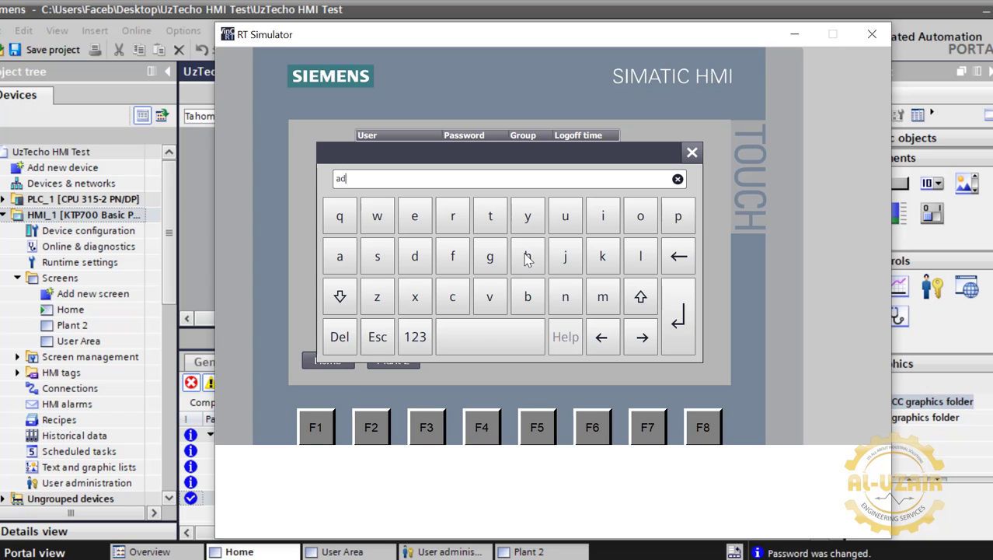
{"action": "key", "text": "BackSpace"}
{"action": "key", "text": "BackSpace"}
{"action": "key", "text": "BackSpace"}
{"action": "type", "text": "uztecho"}
{"action": "left_click", "coordinate": [677, 317]}
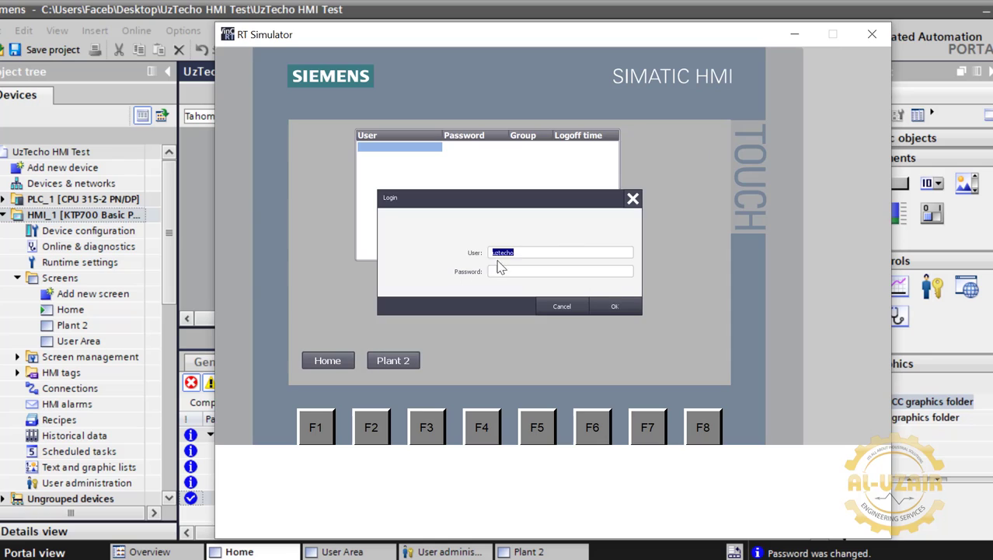
{"action": "left_click", "coordinate": [510, 274]}
{"action": "type", "text": "*"}
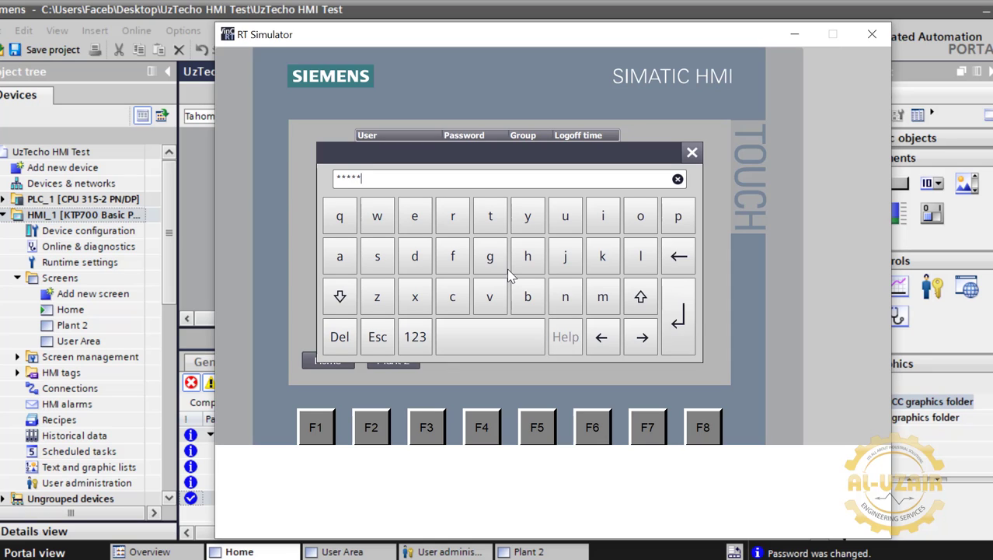
{"action": "left_click", "coordinate": [677, 317]}
Log in to see all three users listed, then log out and return to the Home screen.
{"action": "left_click", "coordinate": [605, 306]}
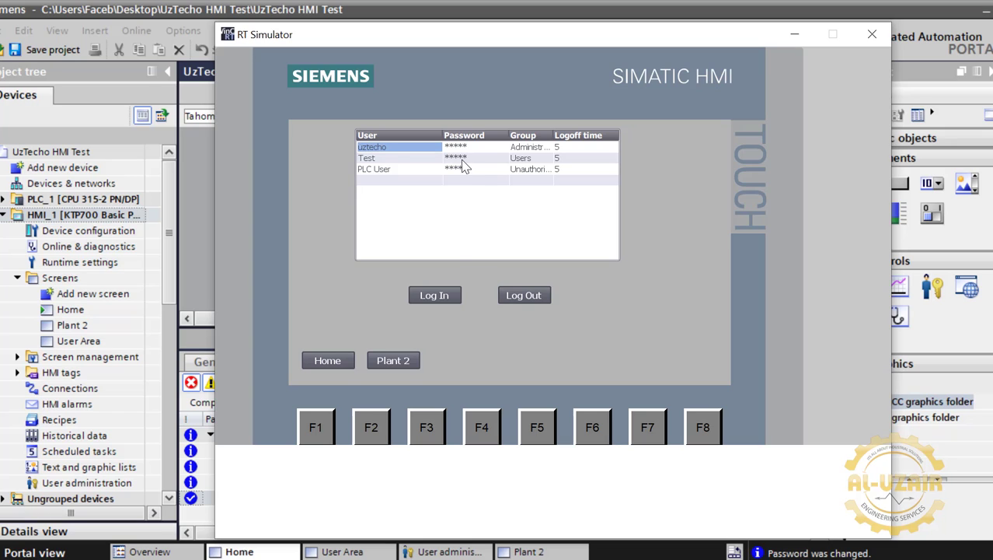
{"action": "left_click", "coordinate": [534, 294]}
{"action": "left_click", "coordinate": [339, 358]}
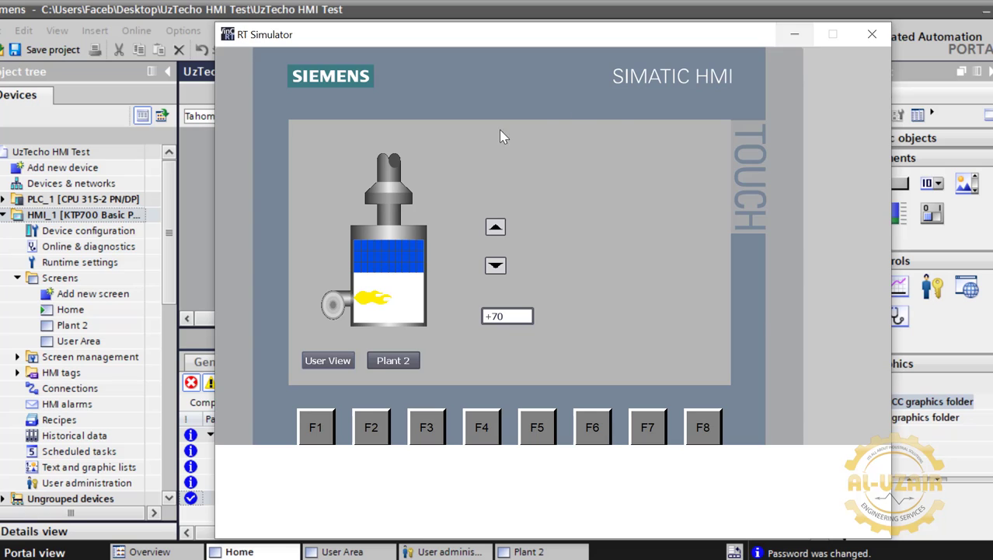
Minimize the RT Simulator and place Date/time field_1 at the Home screen's top-left corner.
{"action": "left_click", "coordinate": [796, 38]}
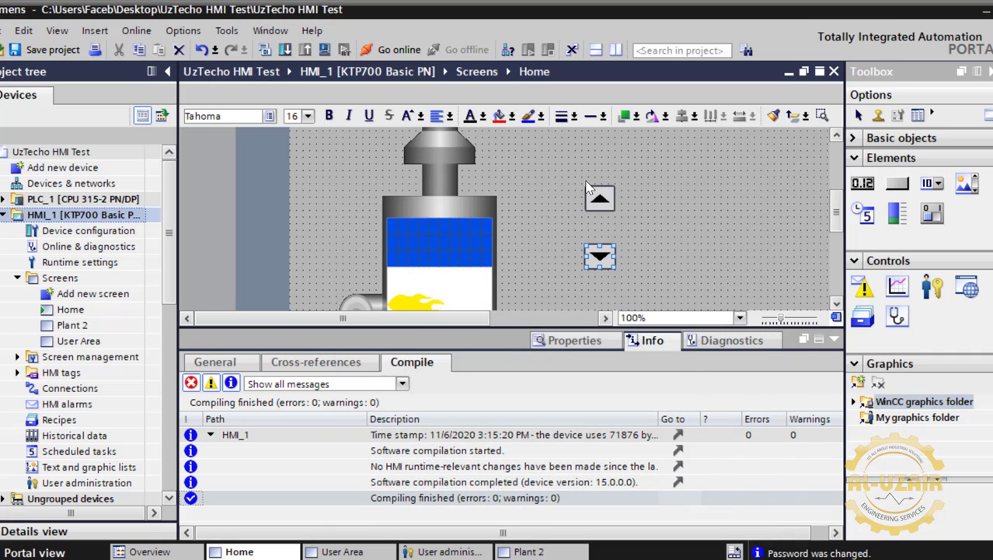
{"action": "left_click_drag", "start_coordinate": [865, 221], "coordinate": [385, 258]}
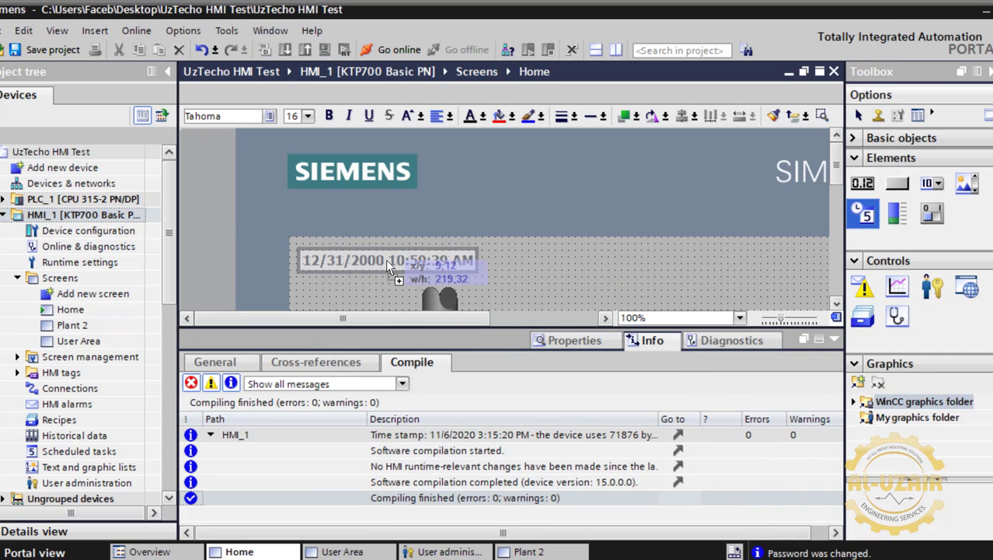
{"action": "left_click", "coordinate": [517, 266]}
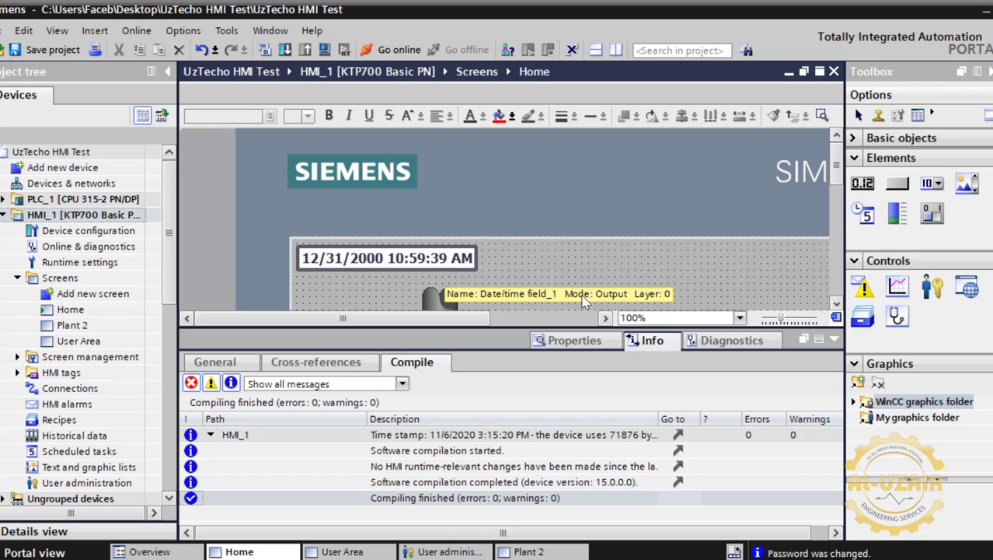
{"action": "scroll", "coordinate": [621, 280], "scroll_direction": "down", "scroll_amount": 3}
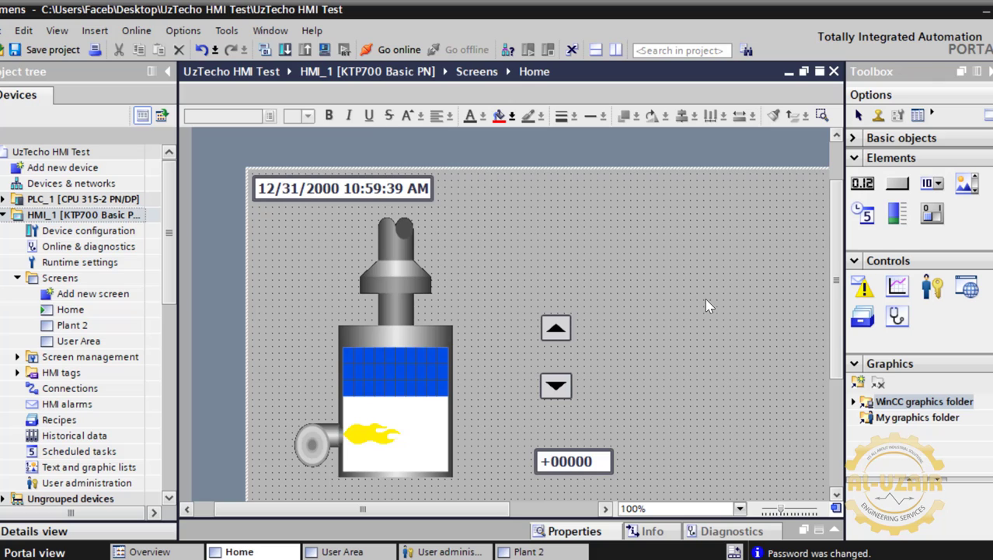
{"action": "scroll", "coordinate": [705, 298], "scroll_direction": "down", "scroll_amount": 3}
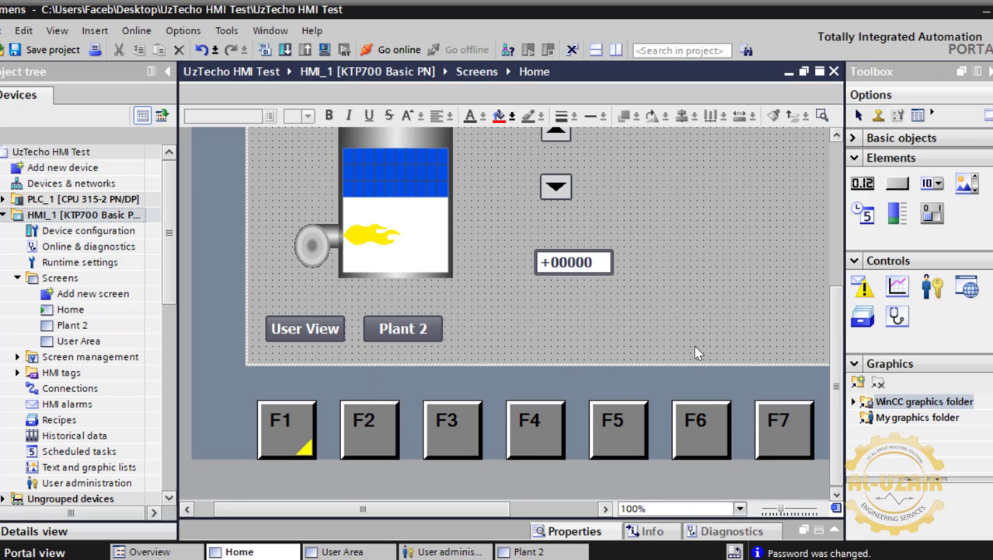
{"action": "scroll", "coordinate": [705, 291], "scroll_direction": "up", "scroll_amount": 3}
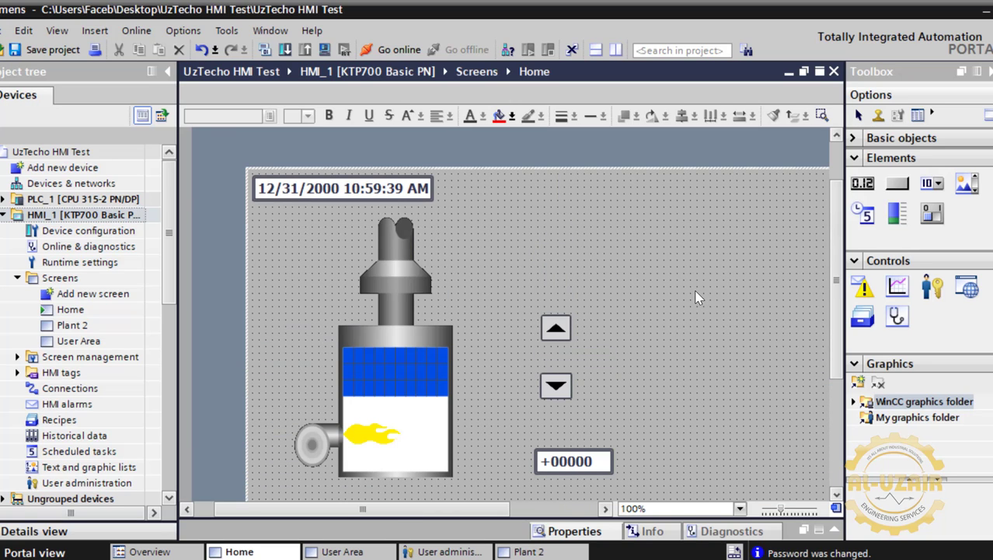